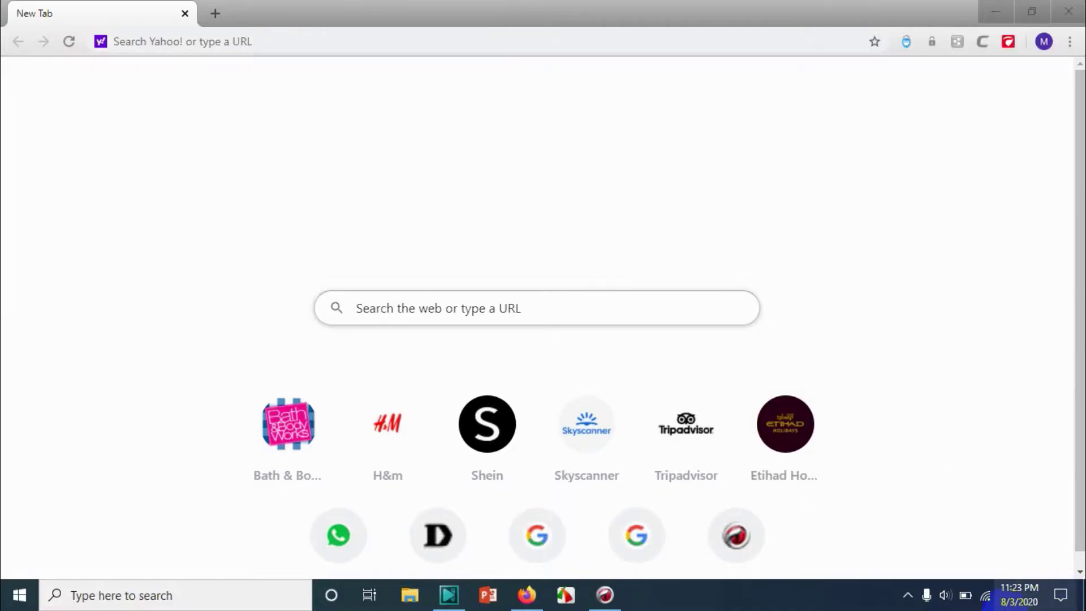
Open the dlink-2933-5GHz Wi-Fi properties to read this PC's IPv4 address, 192.168.0.123.
click(985, 595)
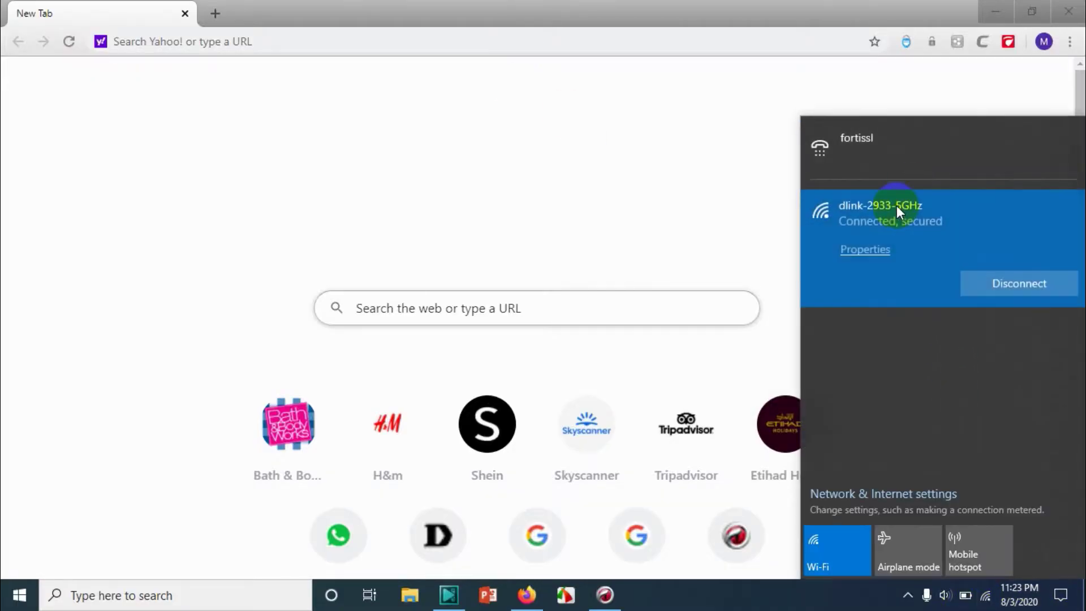
click(860, 249)
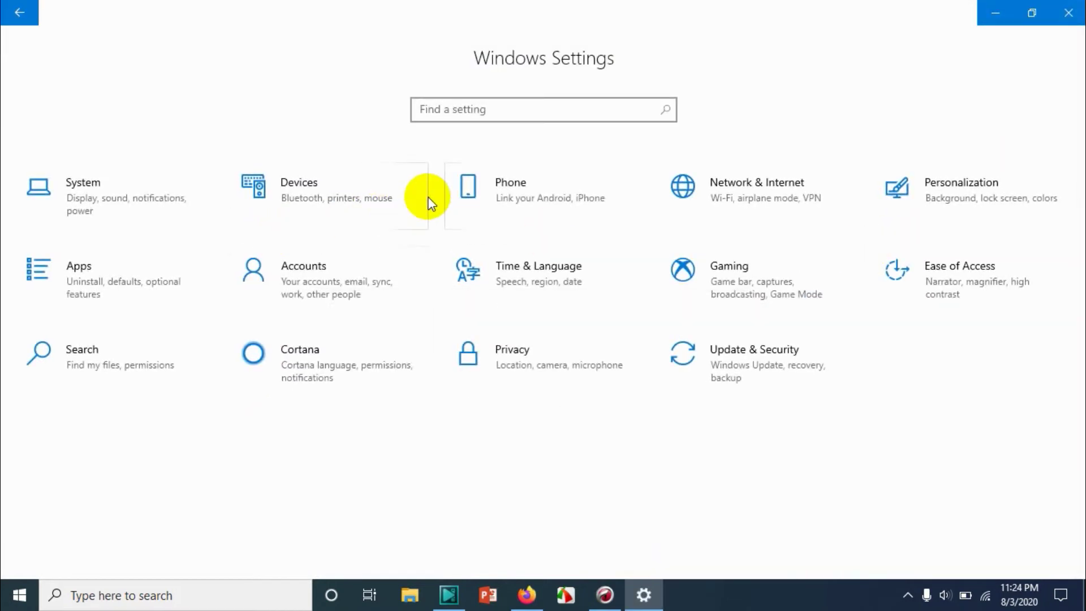
scroll(400, 308, down, 5)
scroll(399, 308, down, 5)
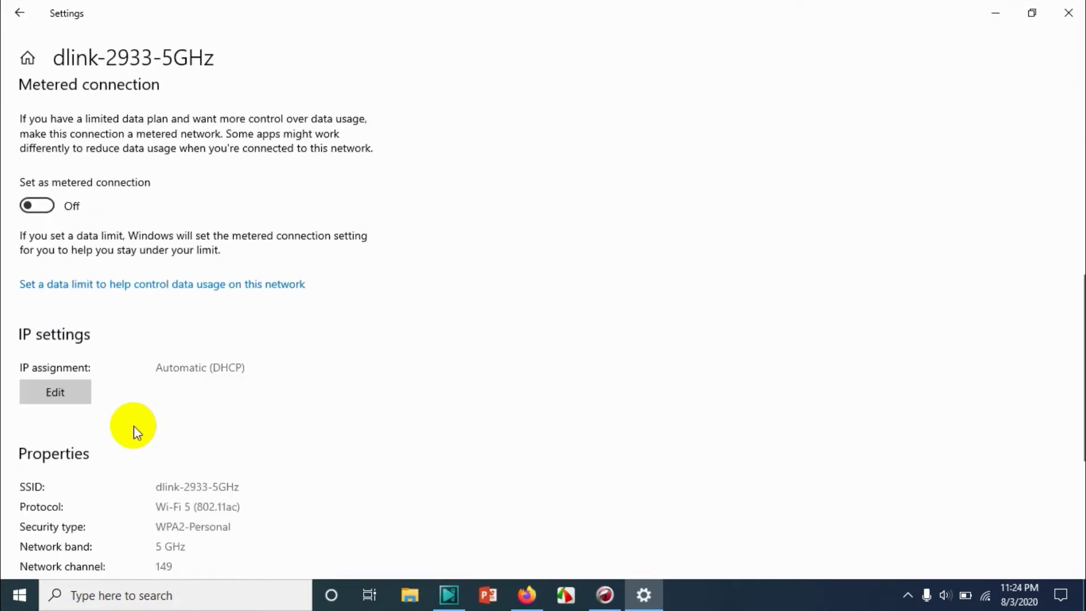
scroll(147, 339, down, 5)
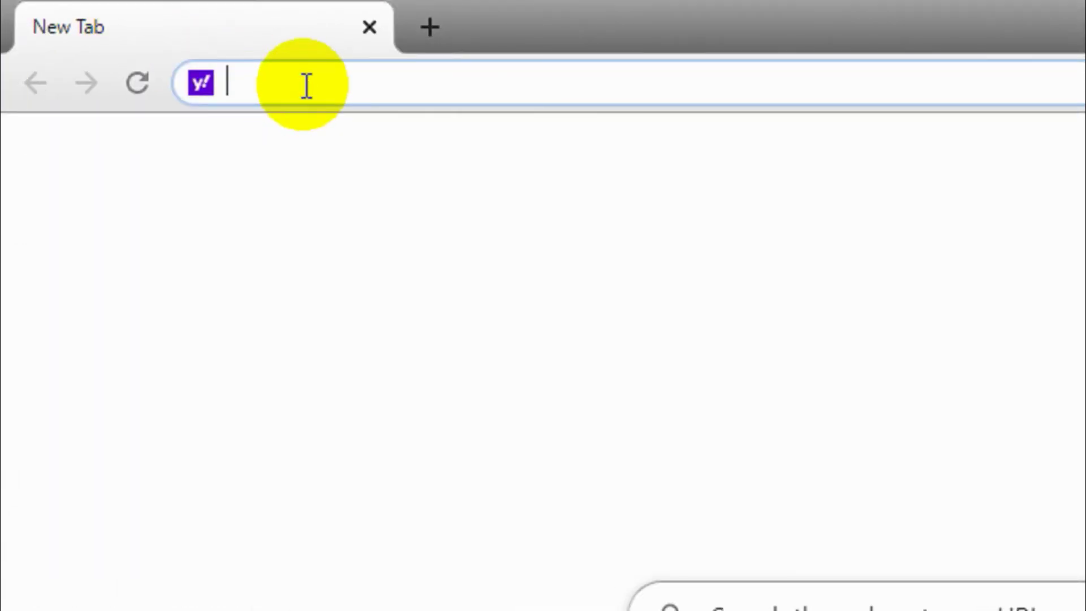
text(192.168.0.1)
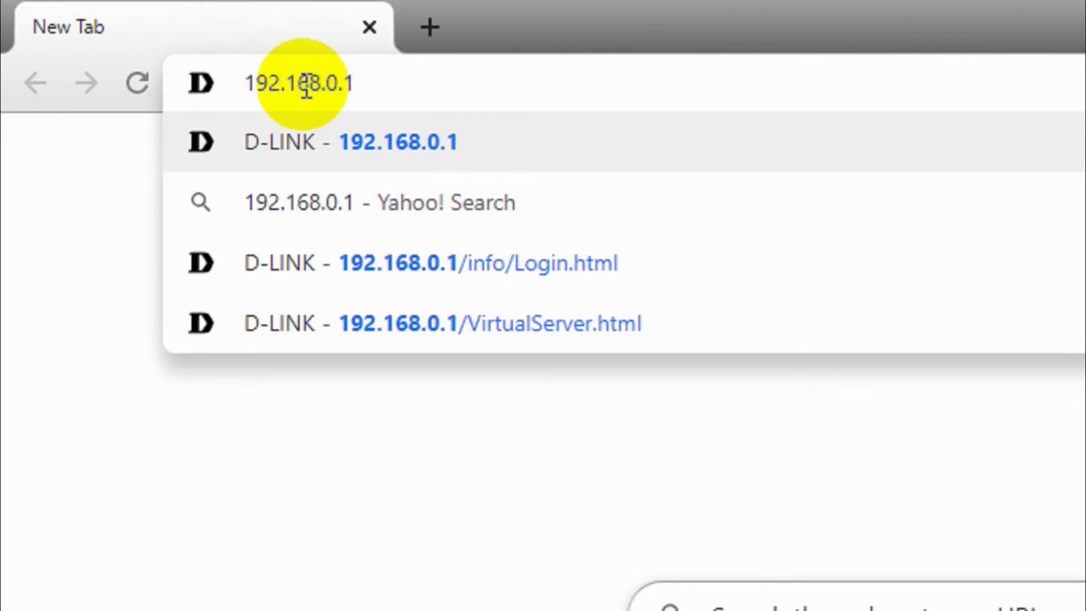
Load the router at 192.168.0.1 and log in as admin.
key(Return)
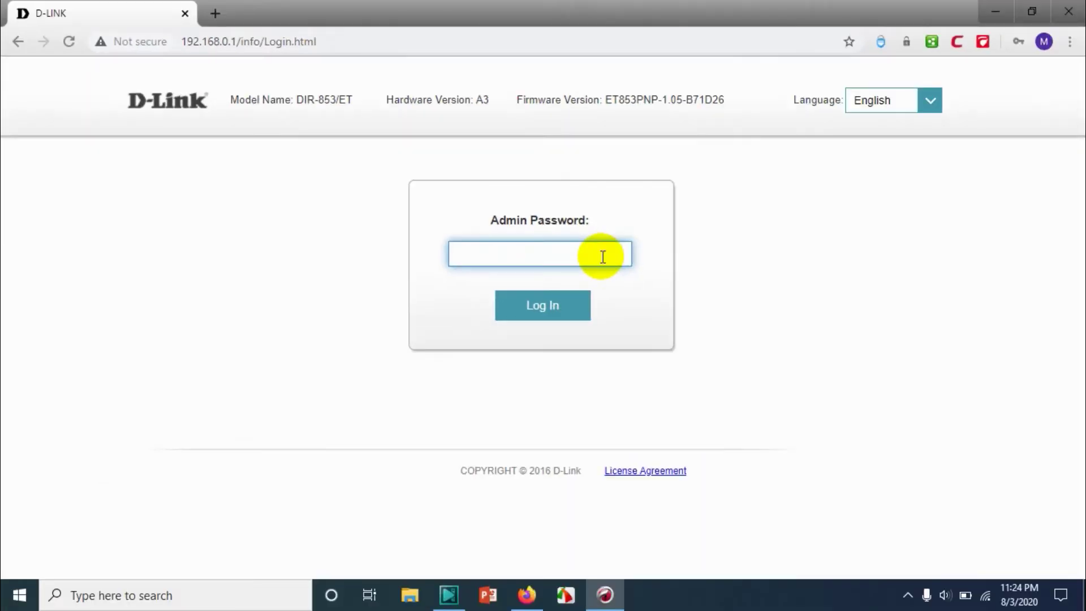
text(a)
click(570, 311)
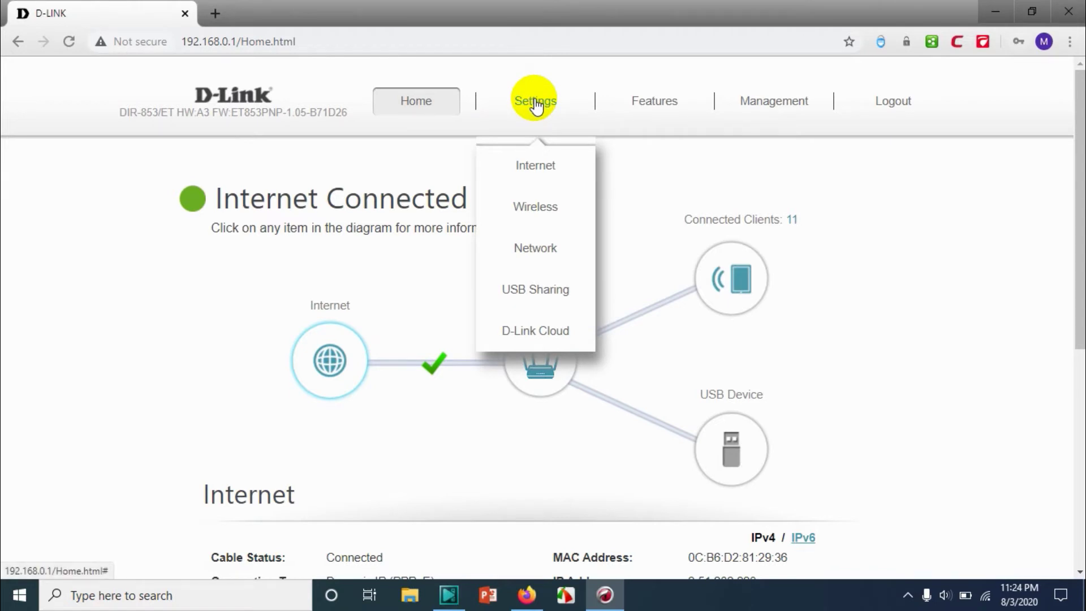
mouse_move(654, 101)
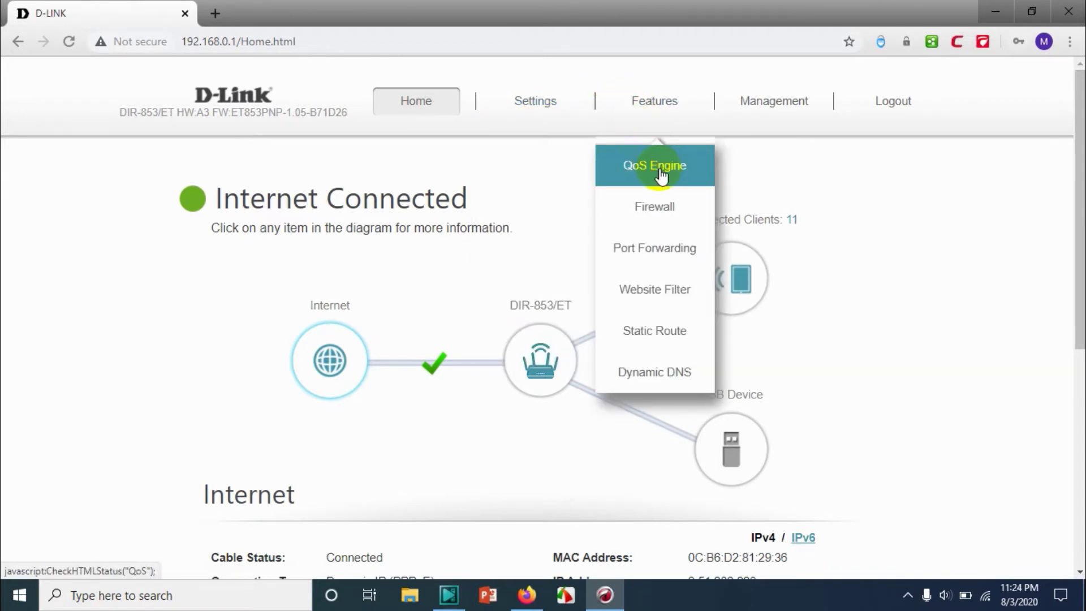
Go to the Virtual Server page and start a new rule.
click(670, 248)
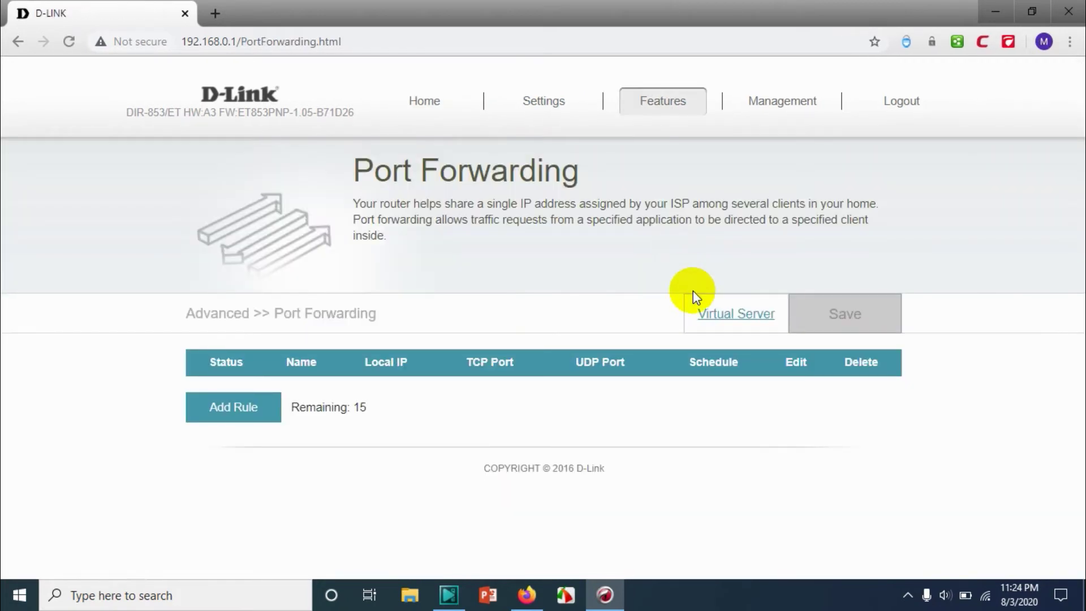
click(723, 316)
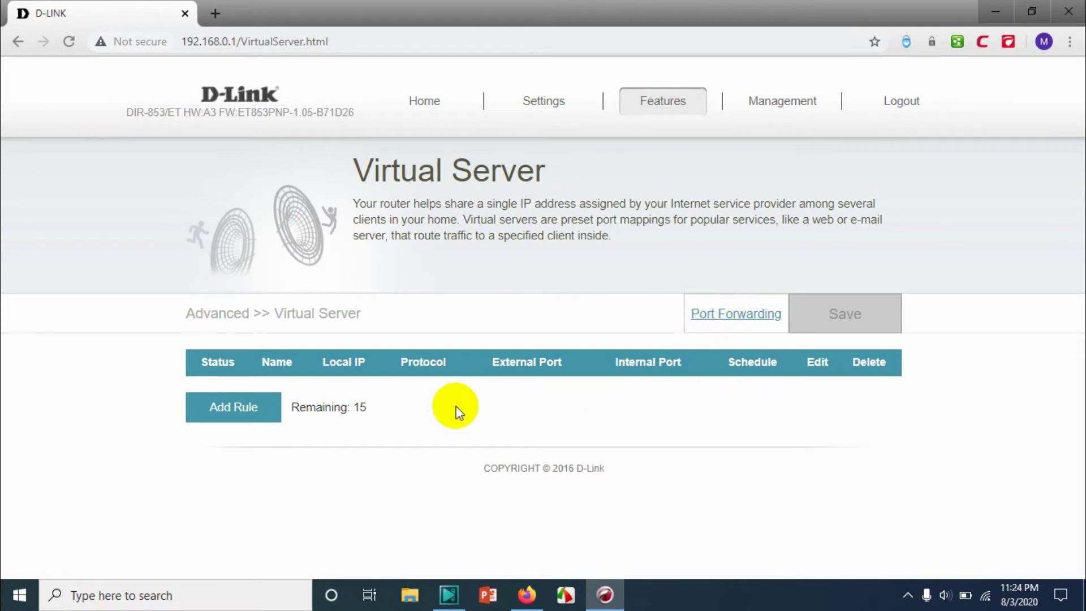
click(222, 411)
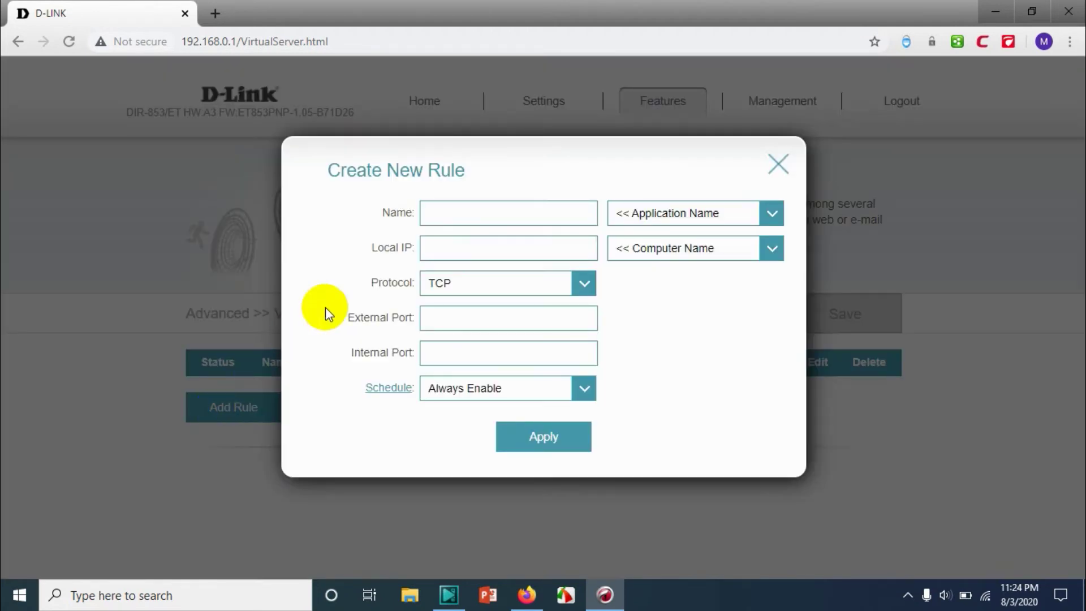
click(459, 213)
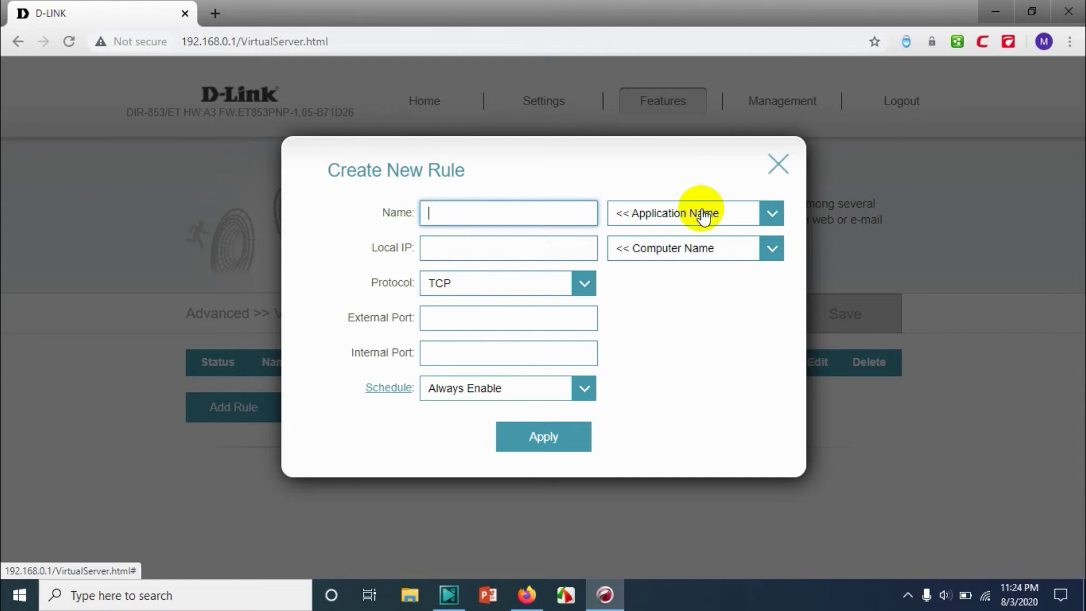
Choose the REMOTE DESKTOP preset and target the WINDOWS10 computer at 192.168.0.123.
click(741, 218)
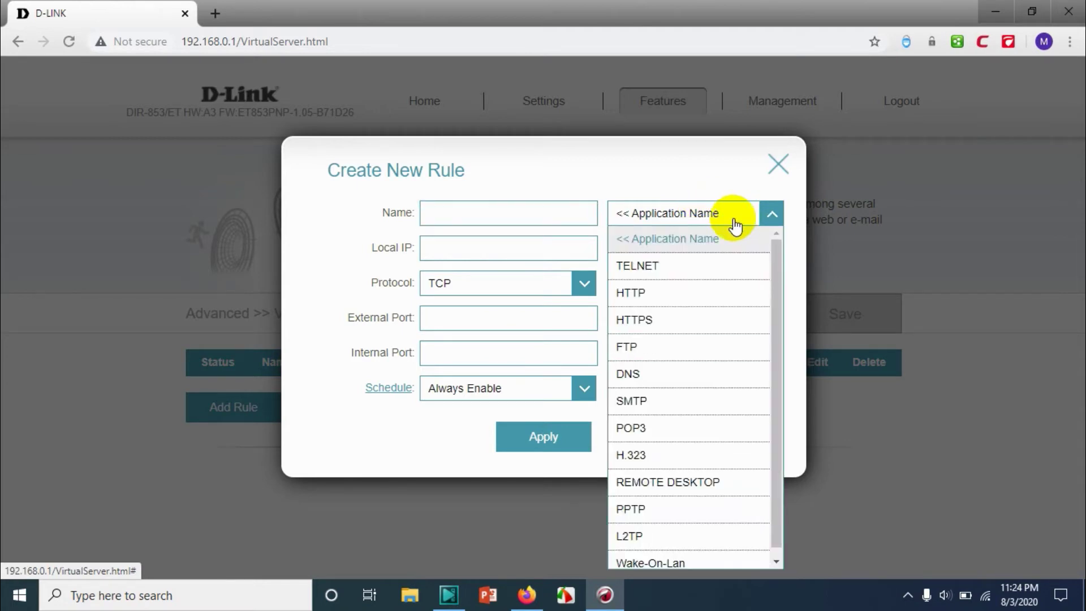
scroll(654, 526, down, 1)
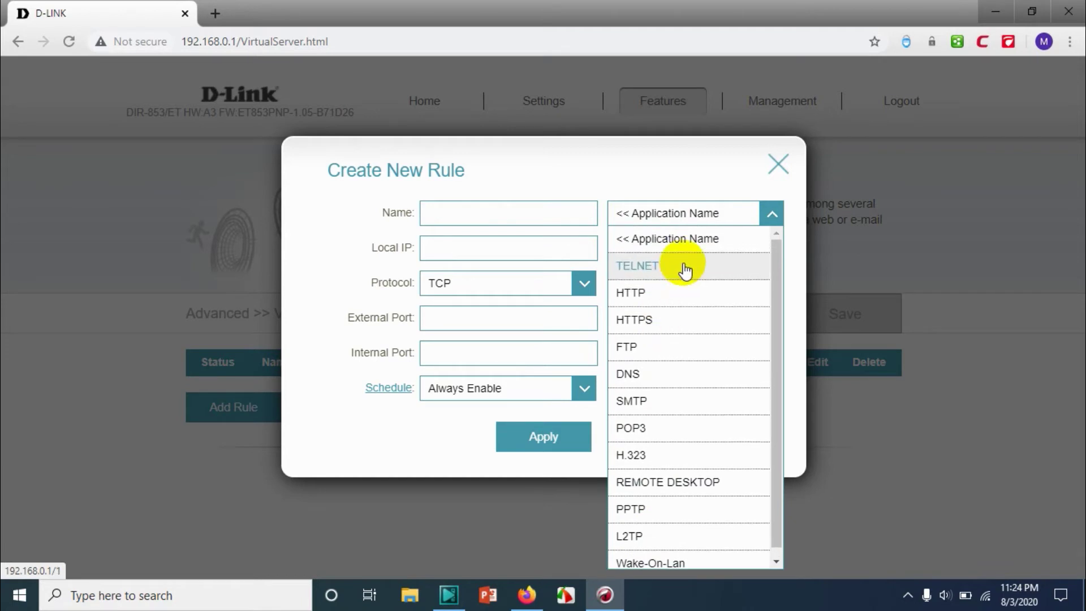
scroll(687, 415, down, 1)
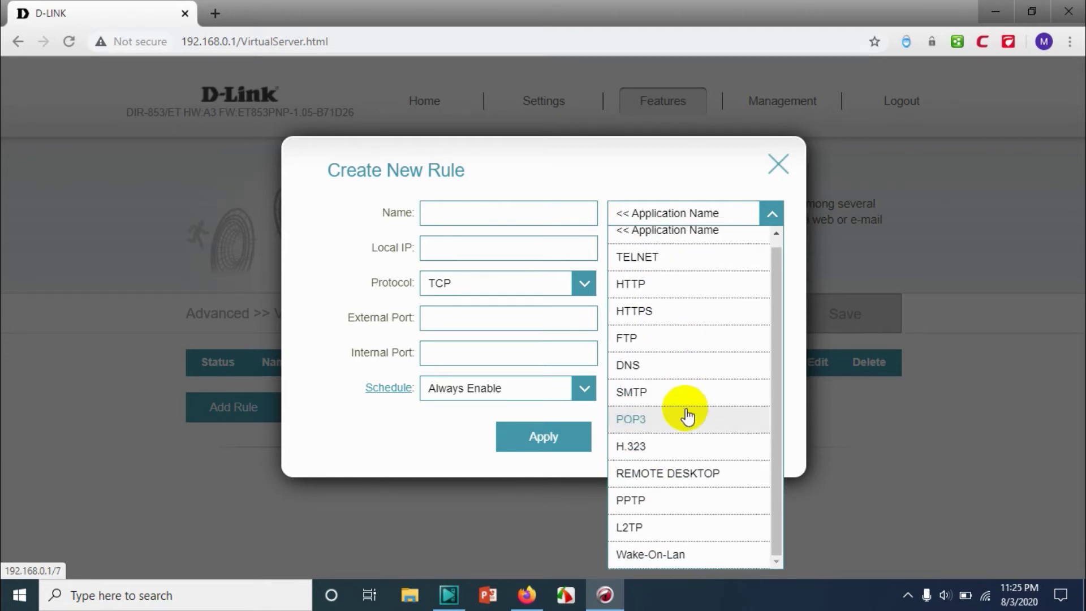
click(667, 473)
click(681, 248)
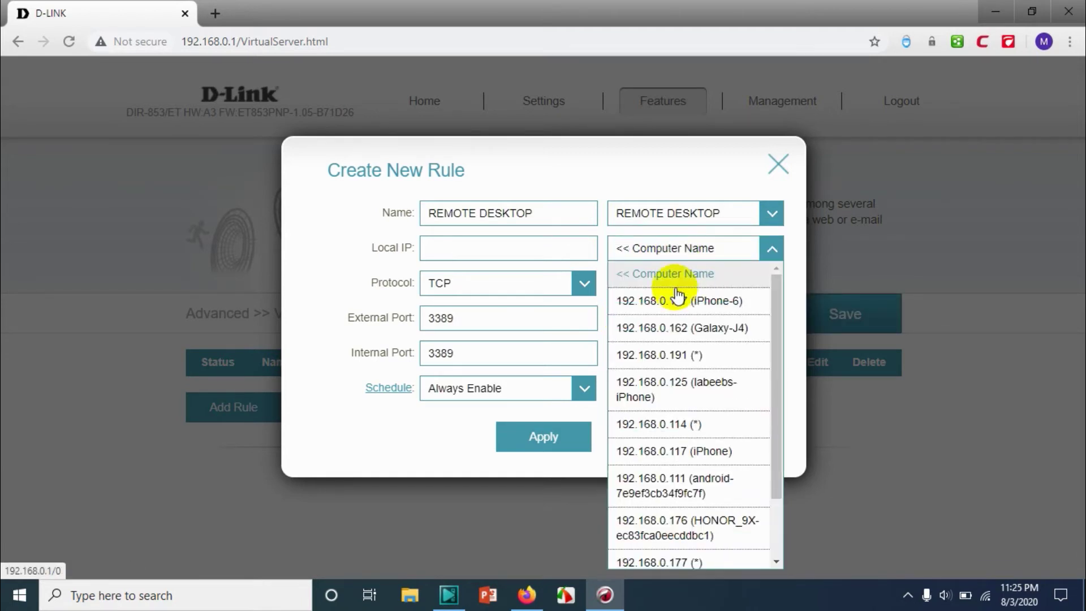
scroll(713, 398, down, 1)
scroll(715, 397, down, 2)
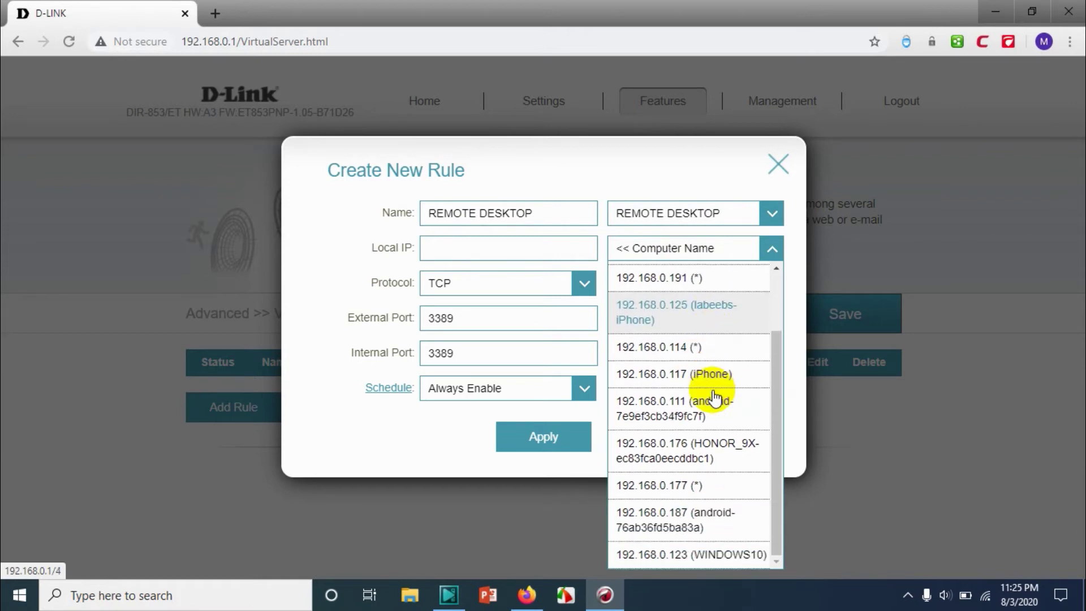
click(730, 556)
Confirm TCP protocol and port 3389, then review the rule's schedule choices.
click(580, 283)
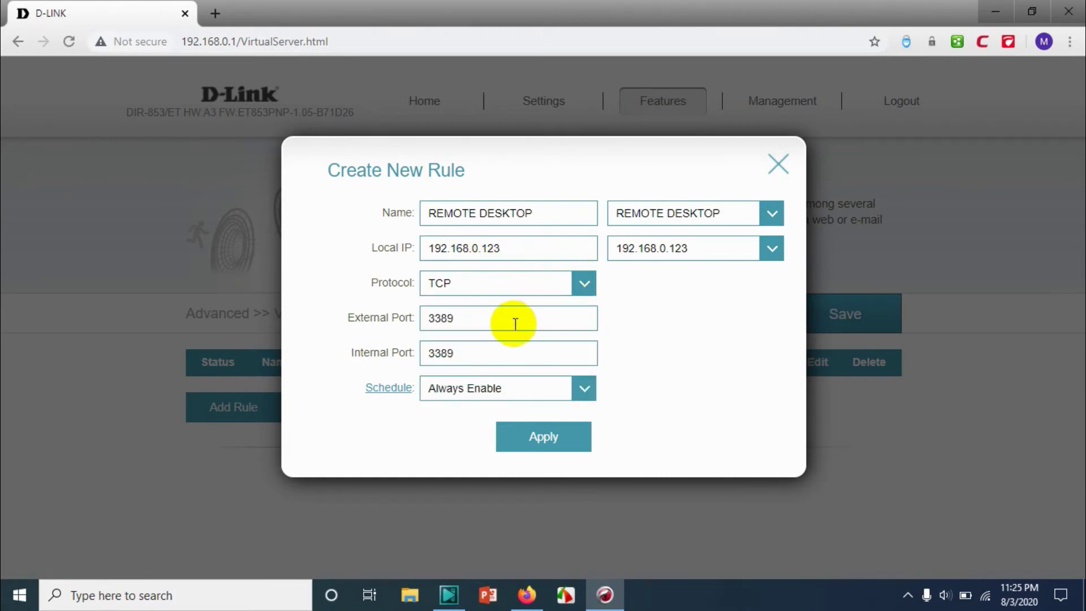
click(491, 317)
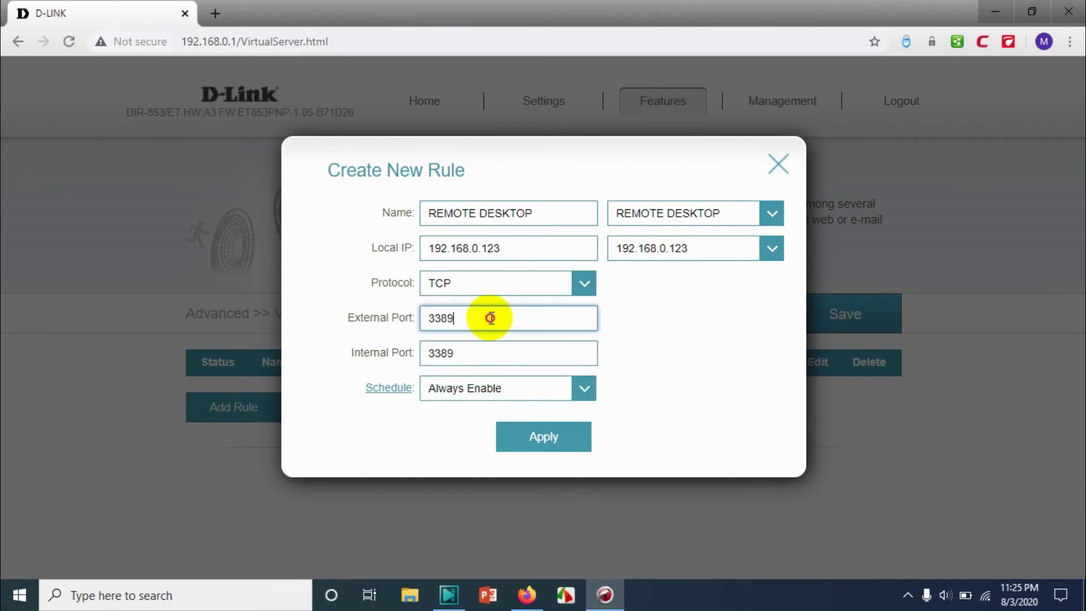
click(498, 353)
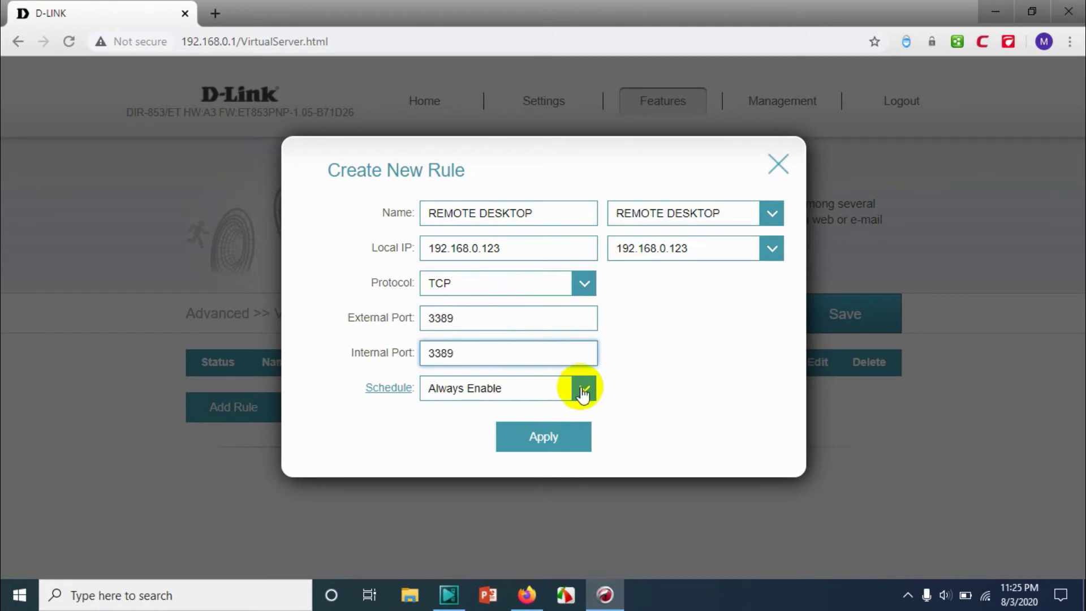
click(519, 319)
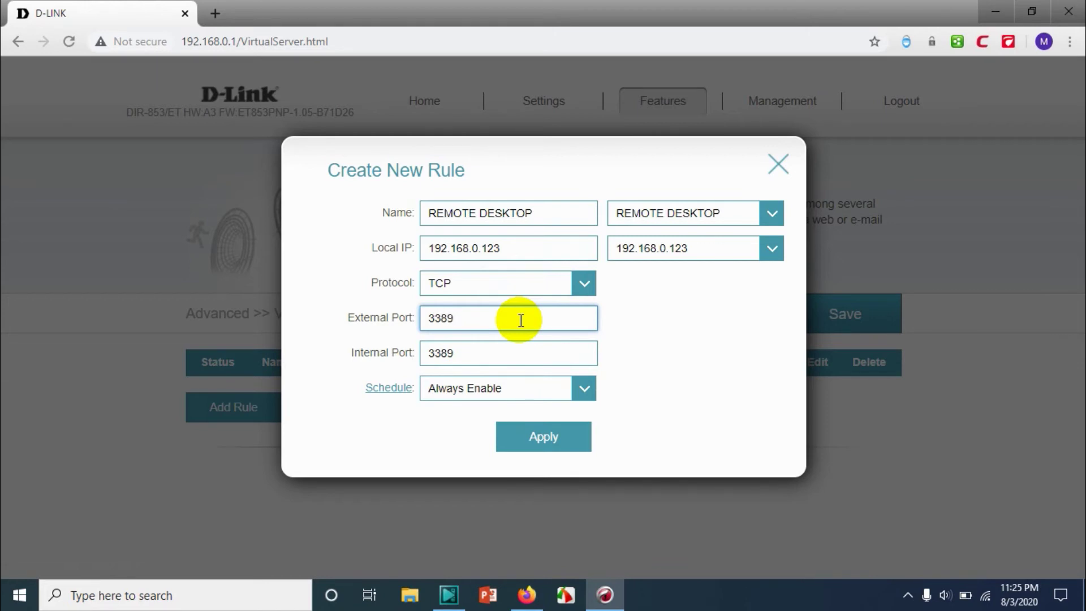
click(561, 388)
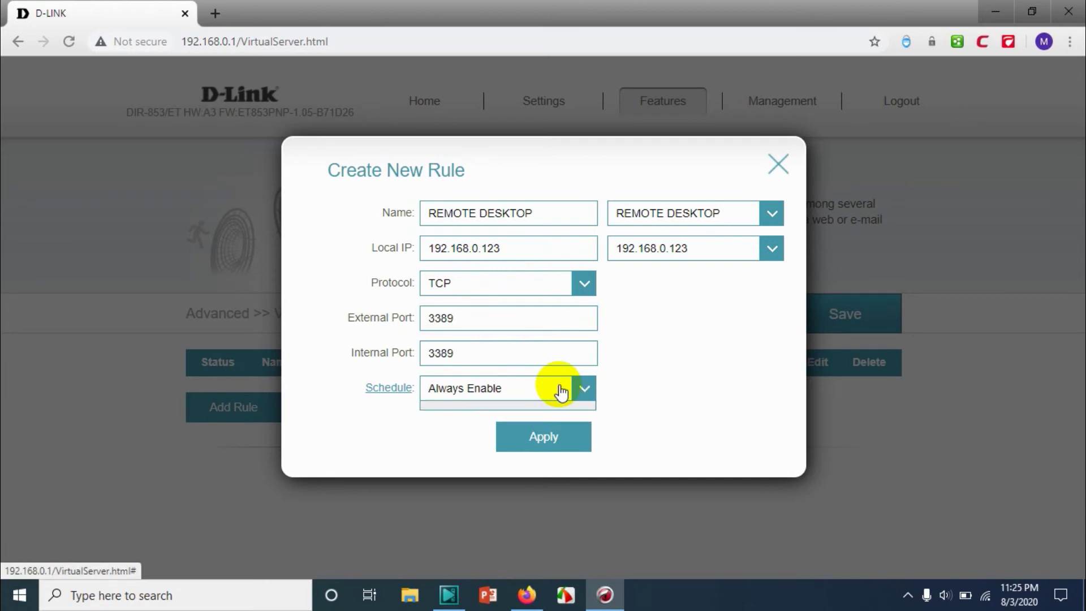
Open a new schedule on the Schedule page, close it unsaved, and return to Virtual Server.
click(387, 387)
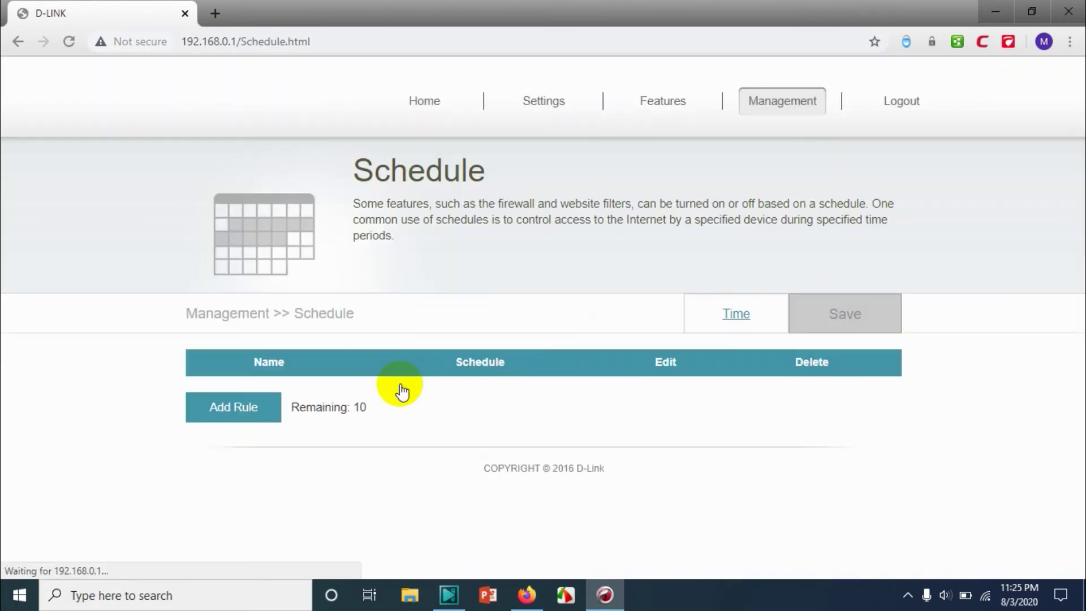
click(264, 407)
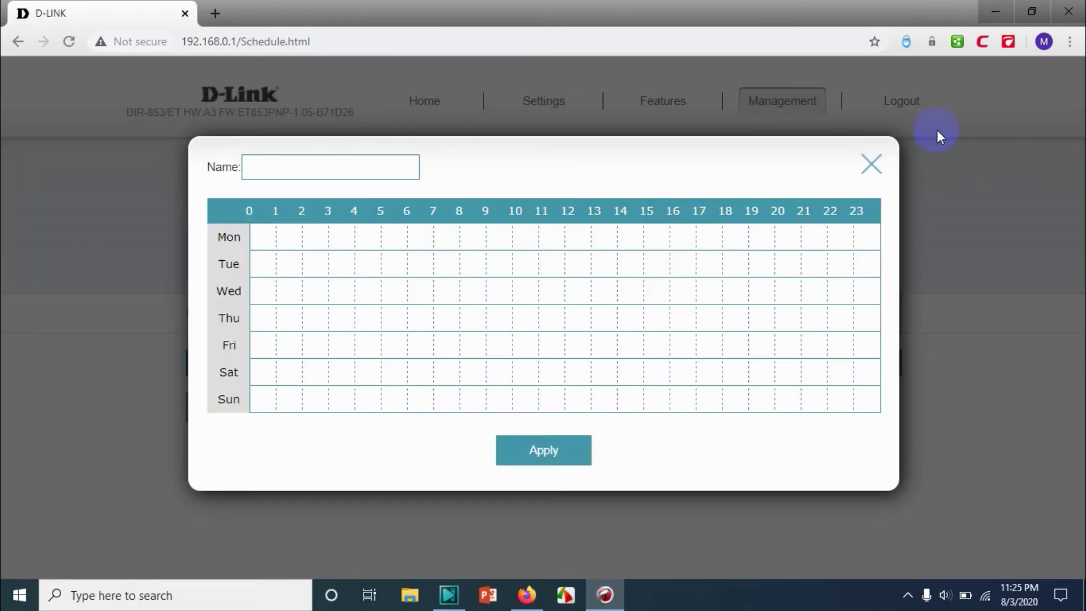
click(871, 164)
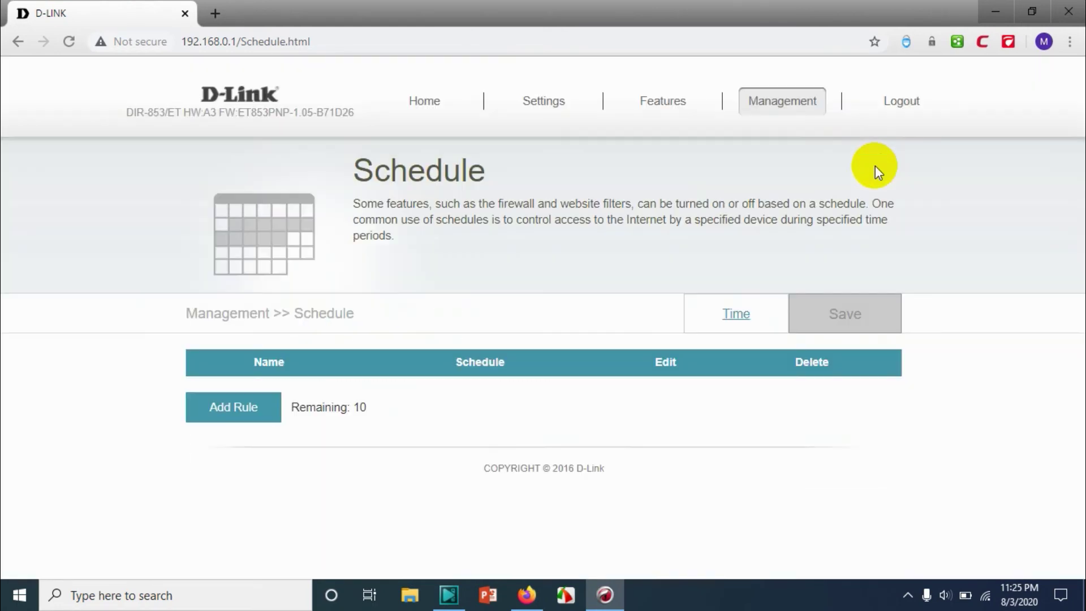
click(17, 42)
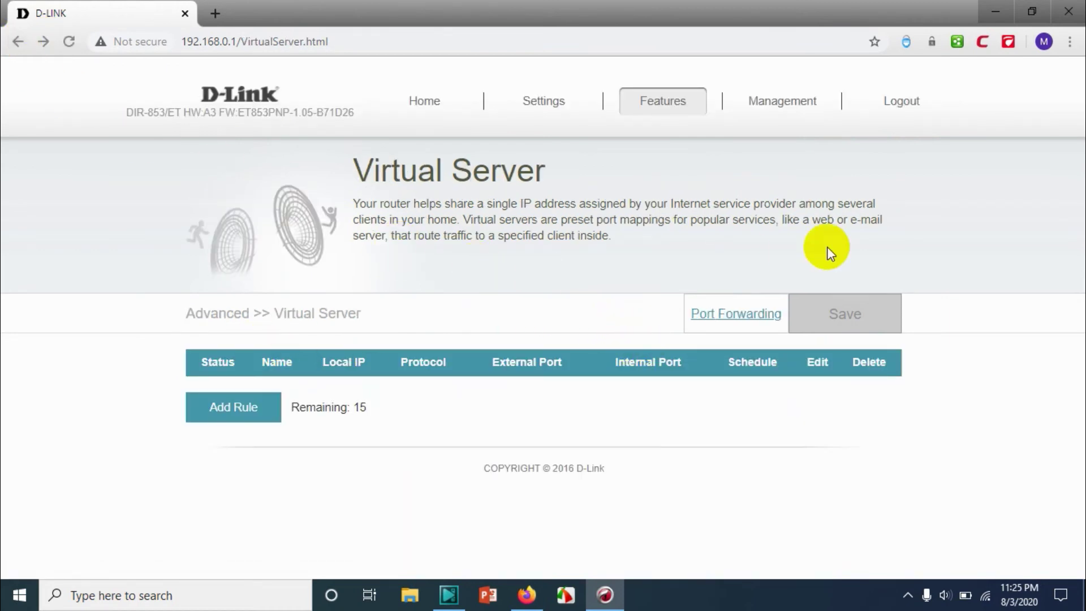
Create a rule from the REMOTE DESKTOP preset targeting 192.168.0.123 and apply it.
click(735, 313)
click(750, 314)
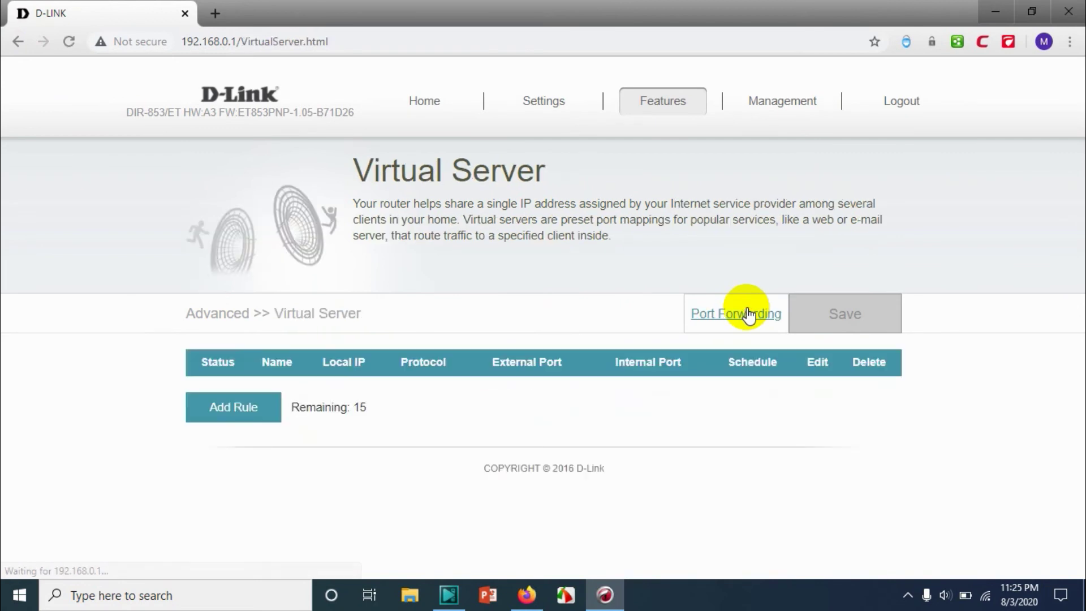
click(242, 399)
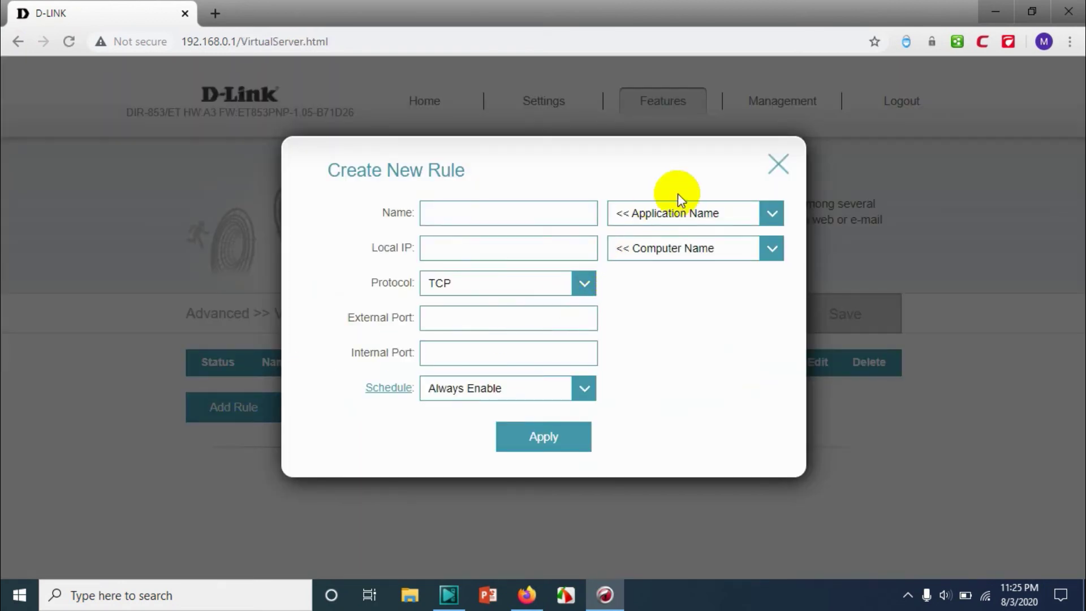
click(771, 213)
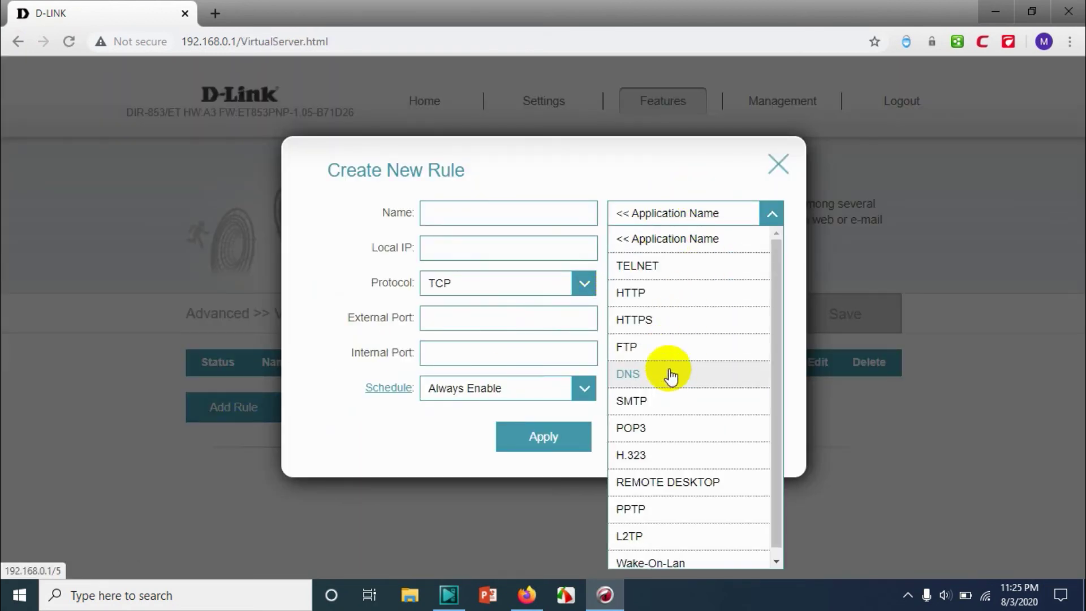
scroll(671, 450, down, 1)
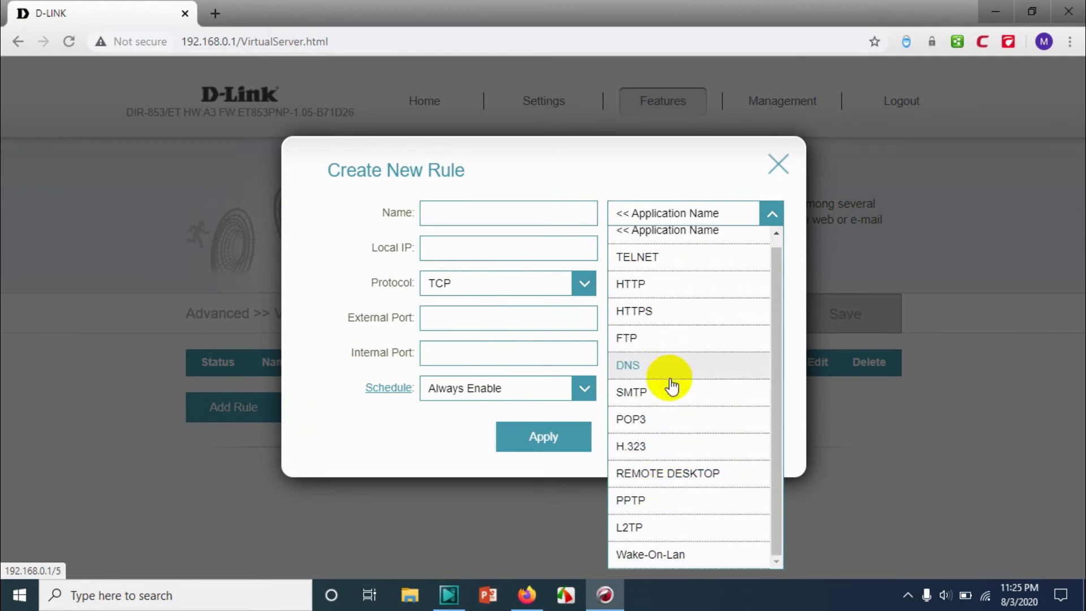
click(670, 476)
click(678, 247)
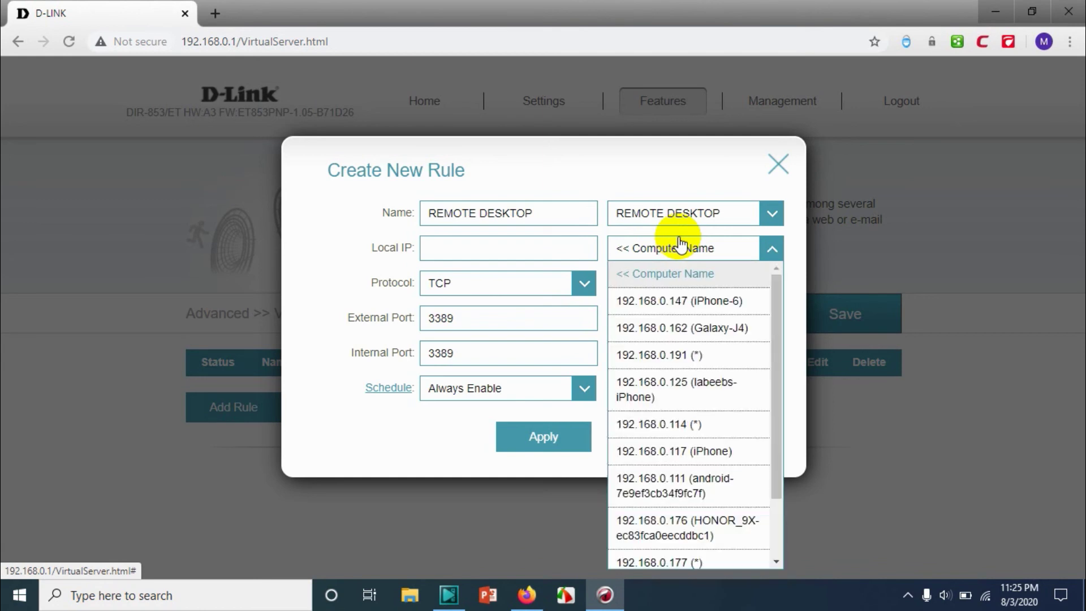
scroll(687, 425, down, 3)
click(701, 555)
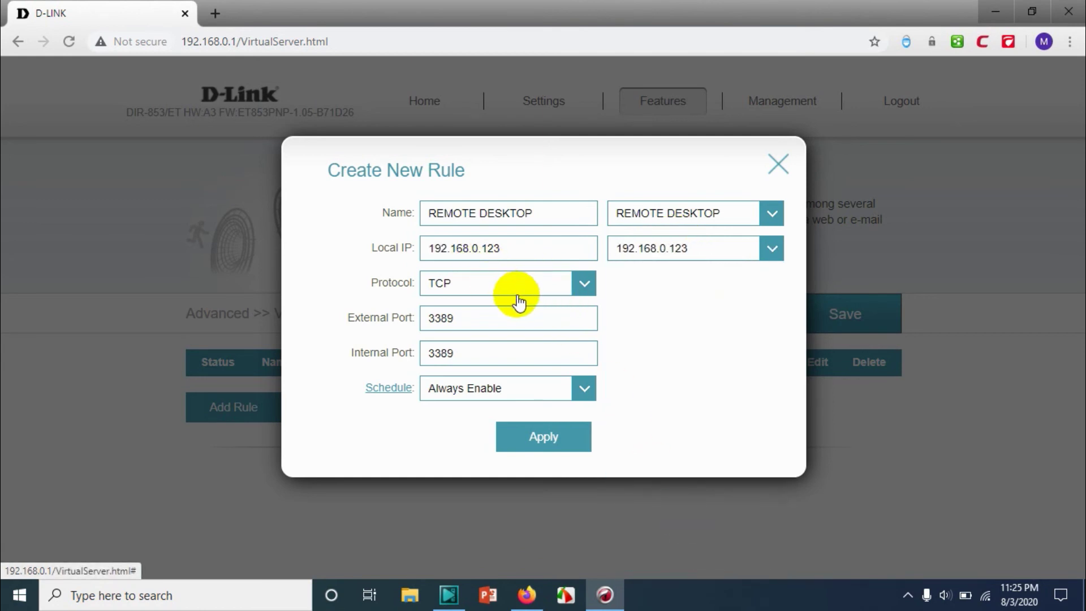
click(573, 429)
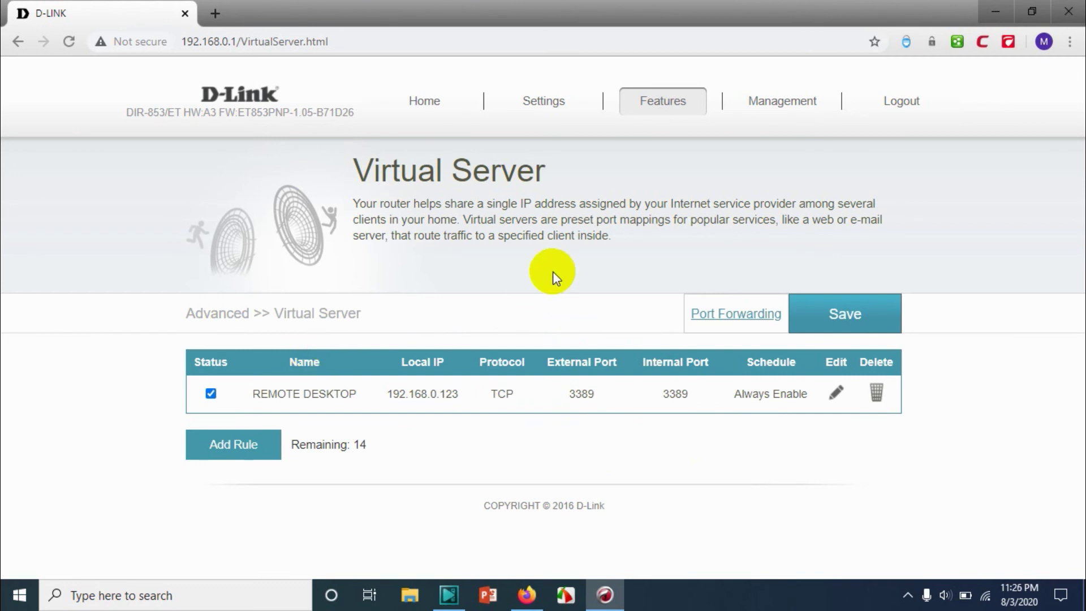
Save the Virtual Server table with the REMOTE DESKTOP rule to the router.
click(839, 317)
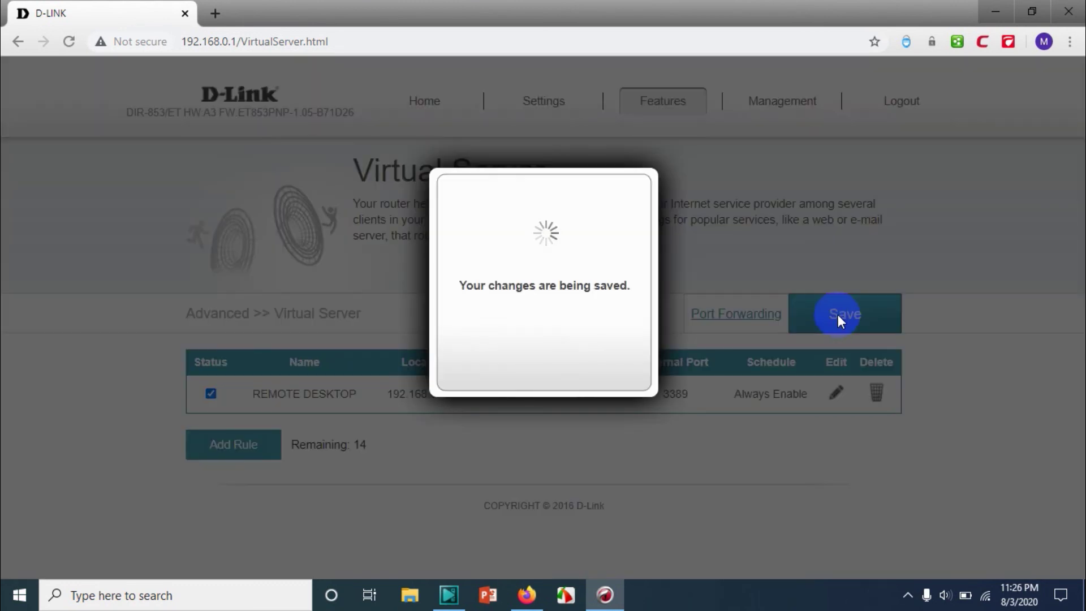